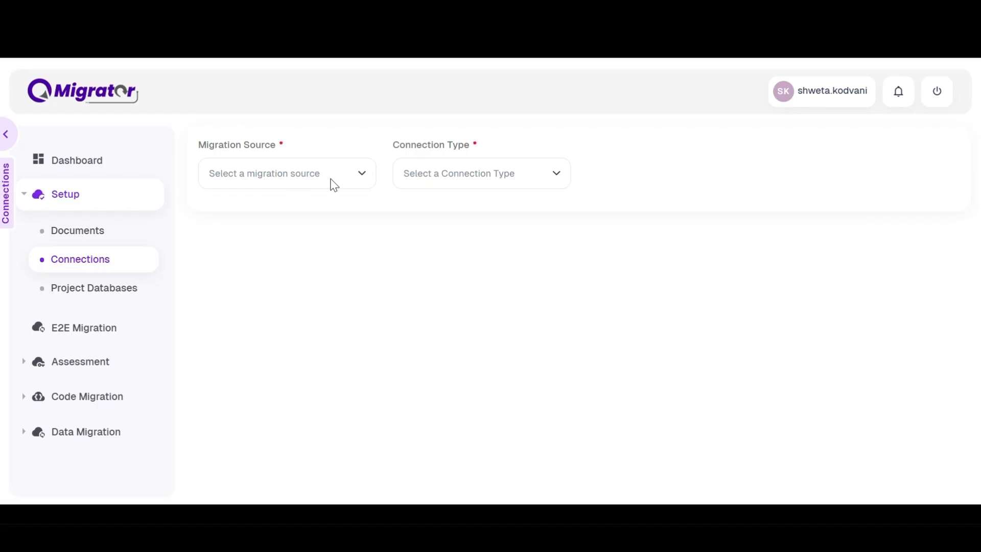
Filter the connections list to Database source connections and inspect the Oracle source connection's hostname.
left_click(333, 183)
left_click(332, 217)
left_click(467, 172)
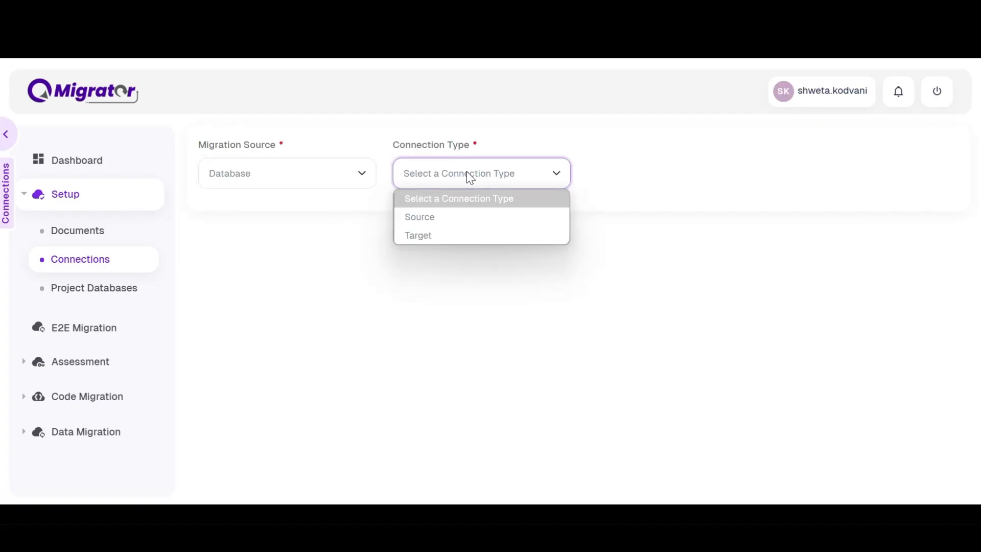
left_click(472, 216)
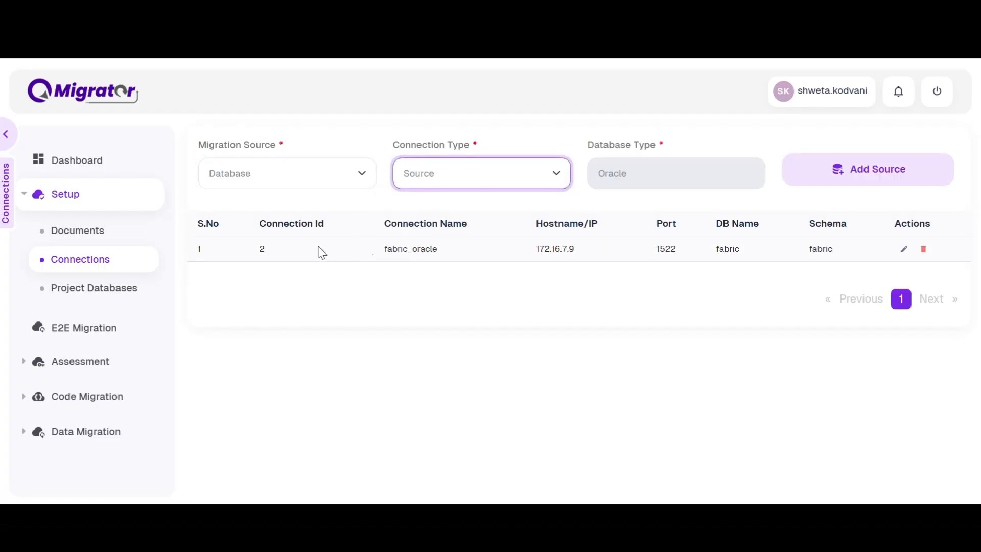
left_click_drag(537, 250, 575, 249)
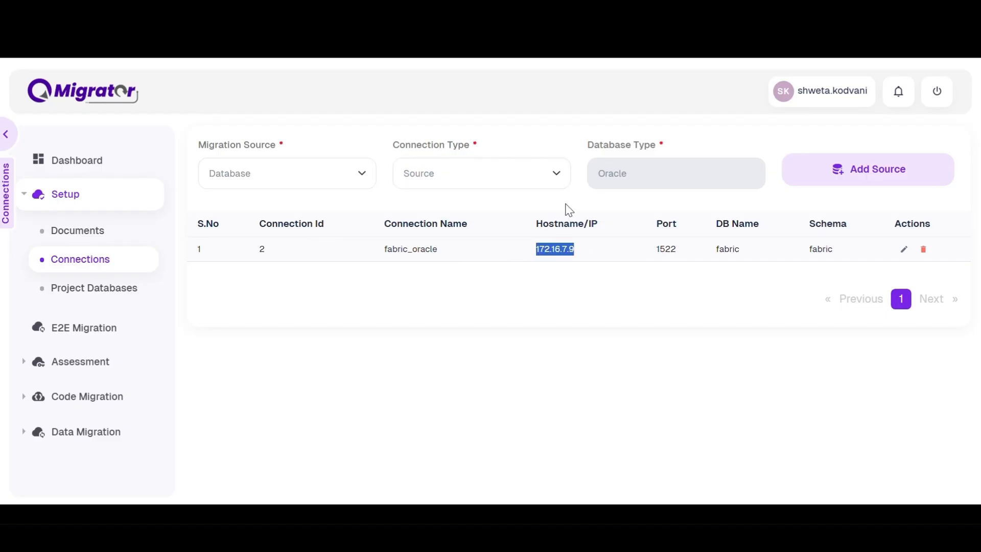
Switch the connection type to Target and scroll through the GCPBigQuery target connection's details.
left_click(519, 172)
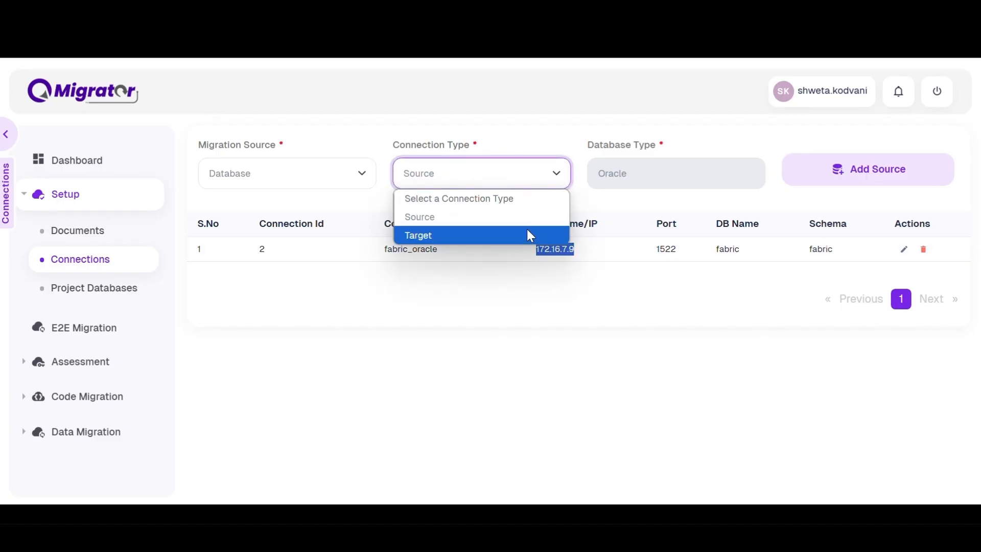
left_click(529, 234)
scroll(526, 282, "right", 4)
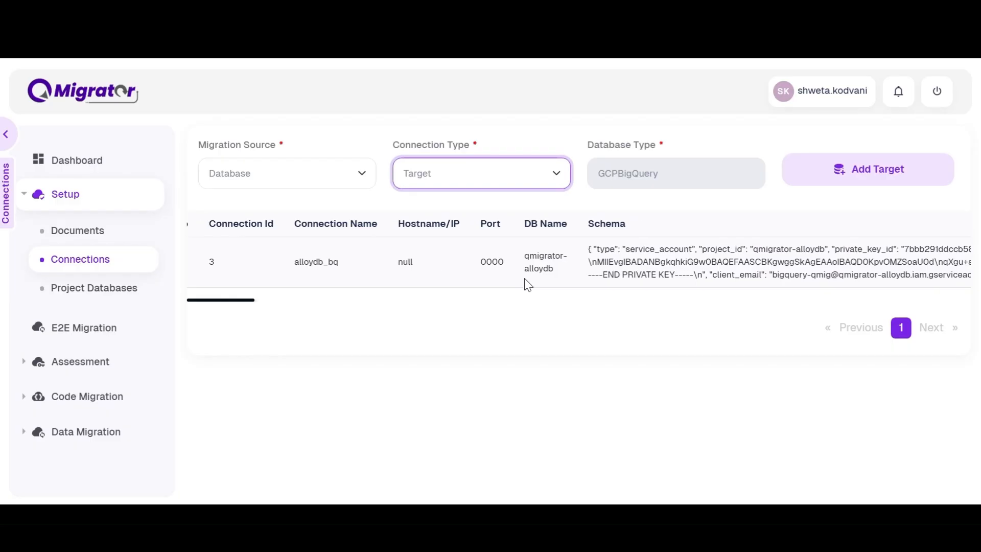
left_click_drag(511, 249, 540, 276)
left_click(542, 277)
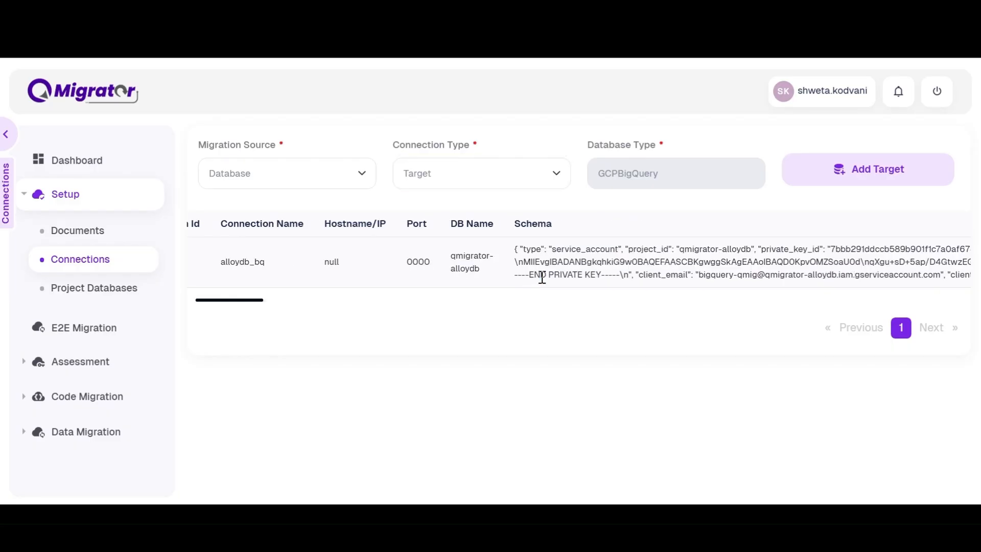
scroll(295, 259, "left", 3)
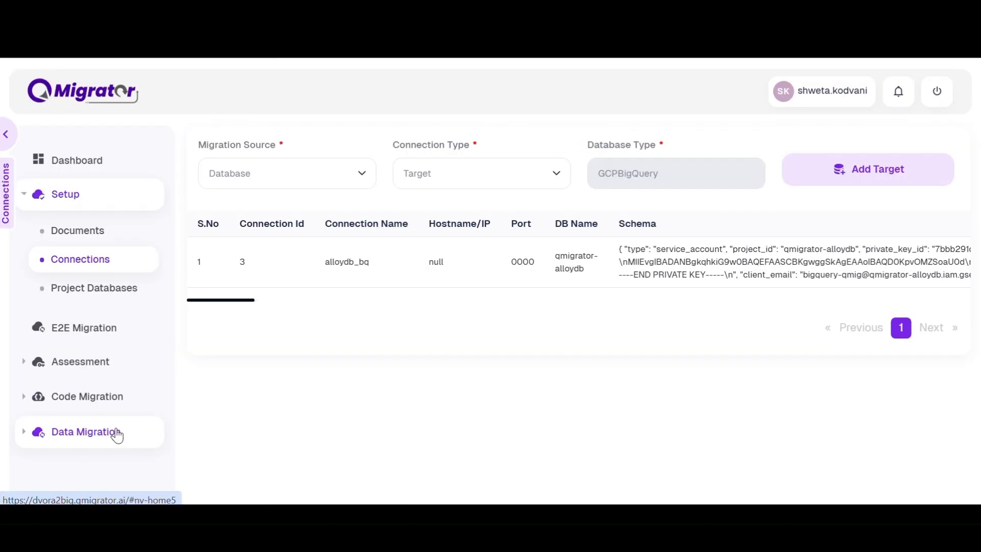
Open the Data Migration Configurations page and its Create Configuration section.
left_click(121, 434)
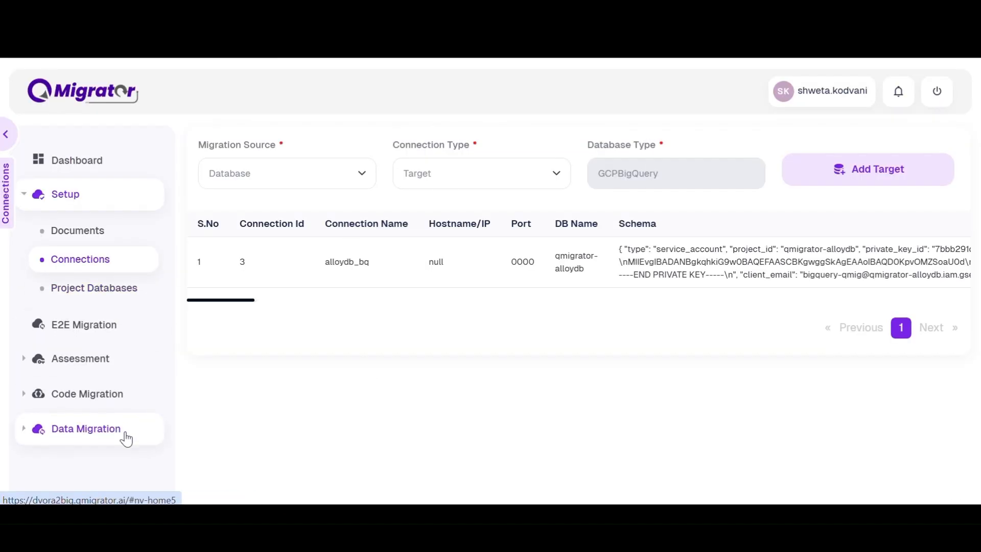
scroll(107, 306, "down", 2)
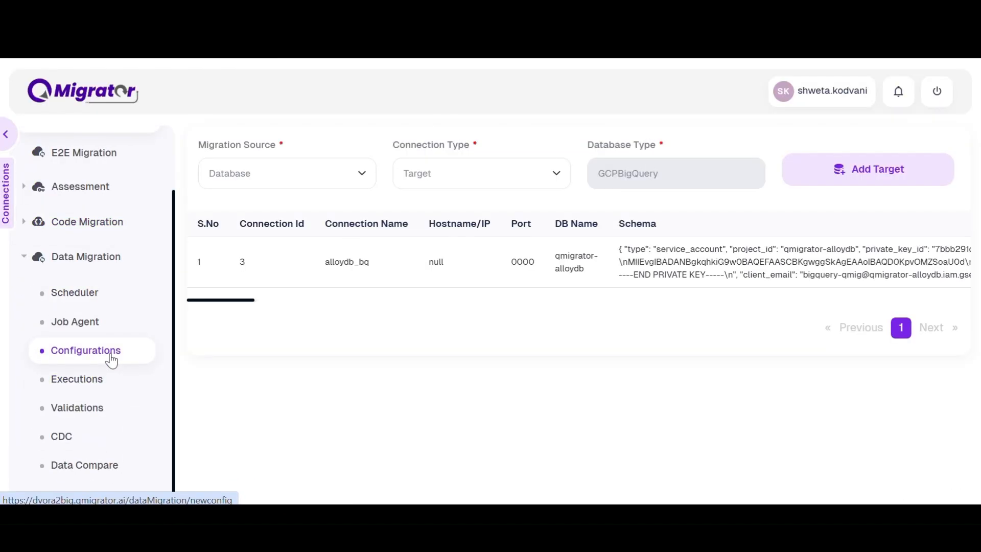
left_click(110, 358)
left_click(446, 155)
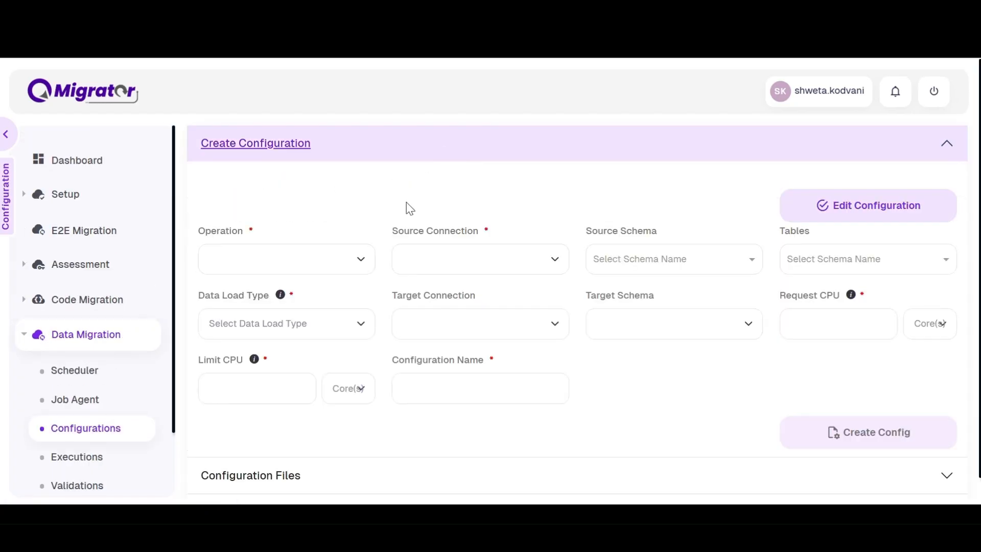
scroll(366, 209, "down", 1)
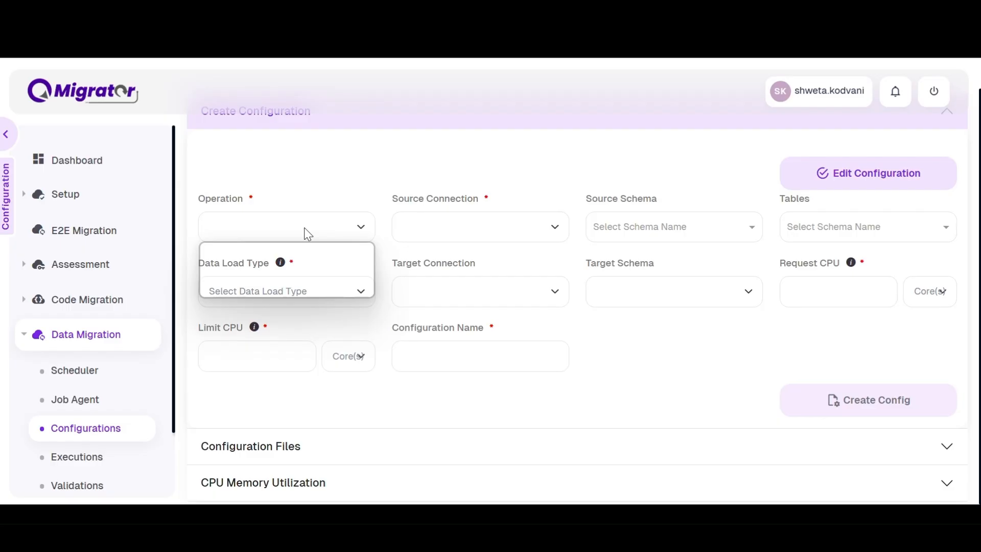
left_click(304, 228)
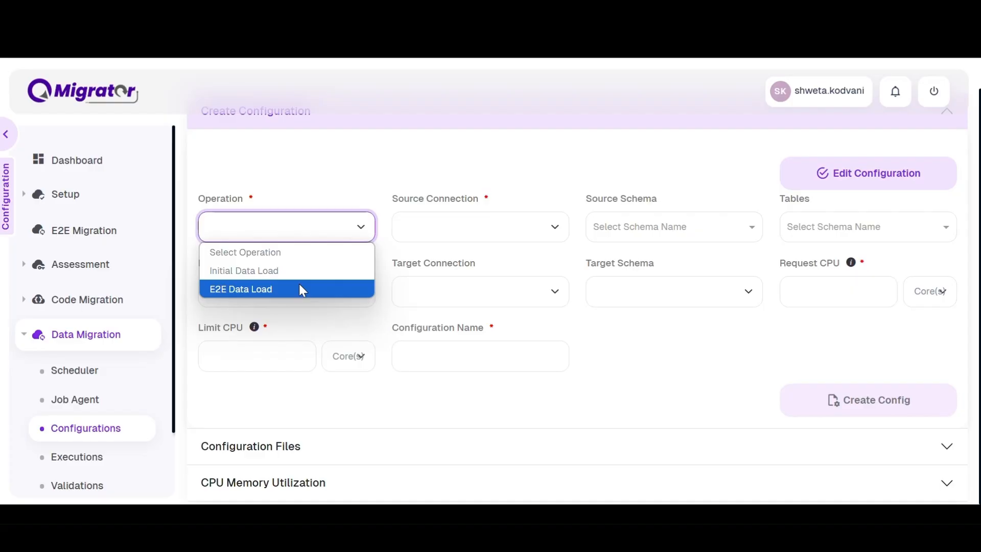
left_click(638, 338)
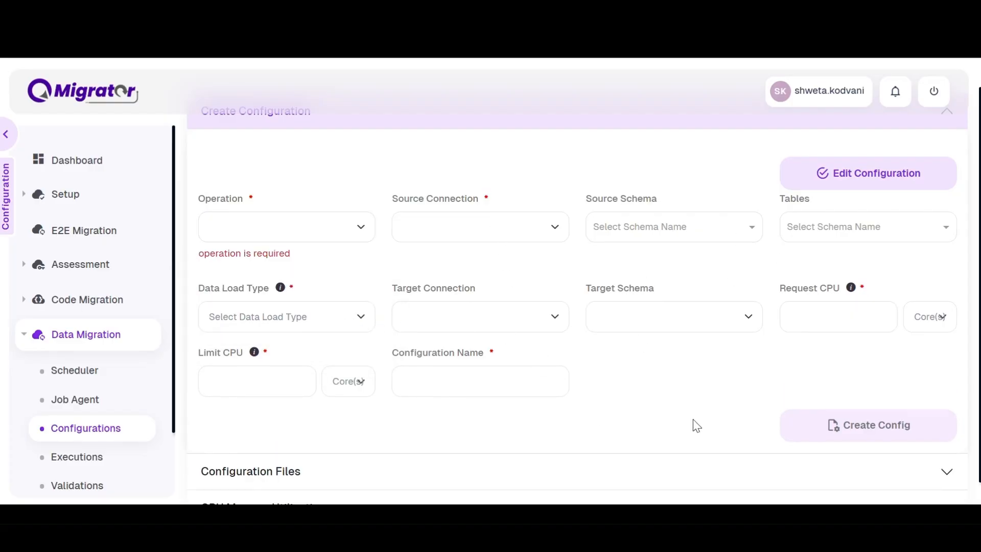
Expand Configuration Files and list the files for source fabric_oracle and target alloydb_bq.
scroll(634, 402, "down", 1)
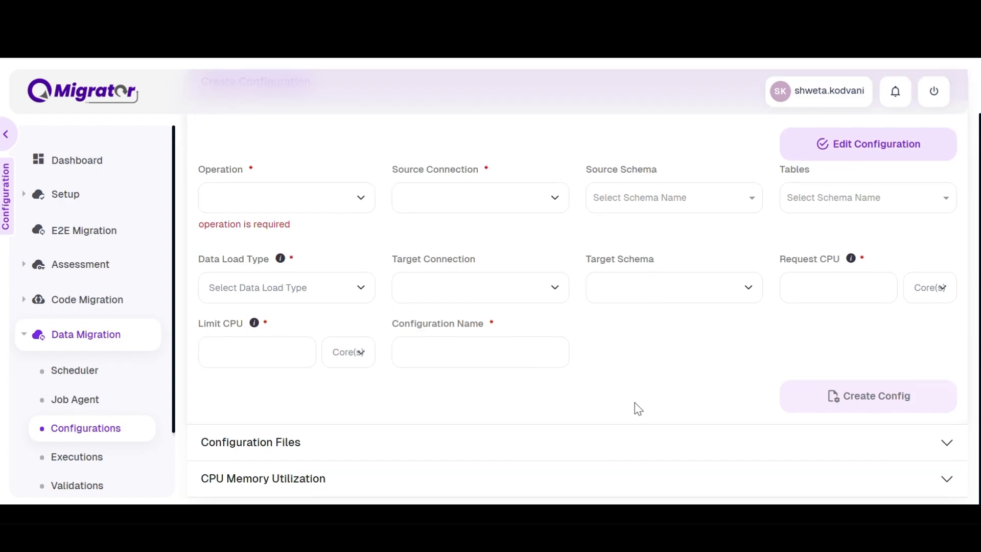
left_click(647, 452)
scroll(632, 339, "down", 5)
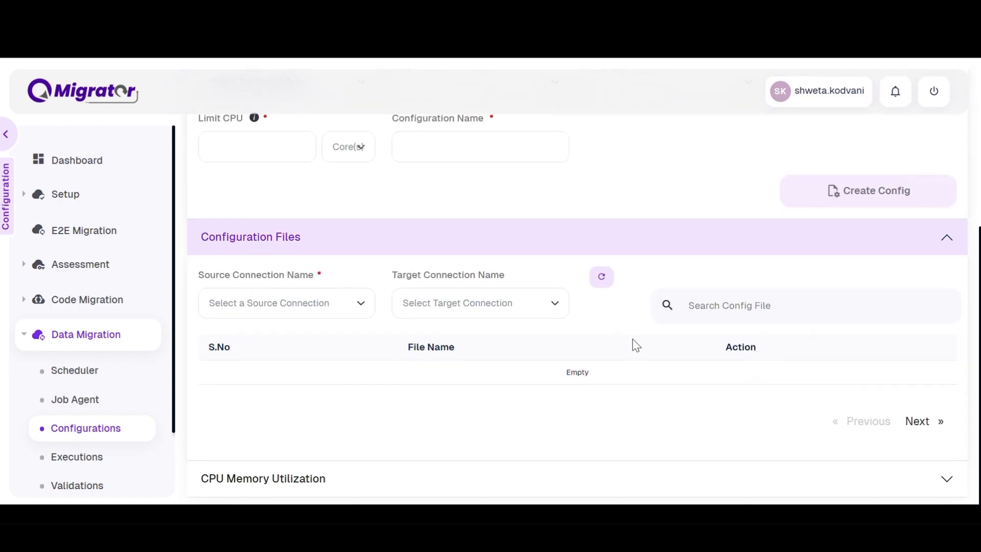
left_click(346, 308)
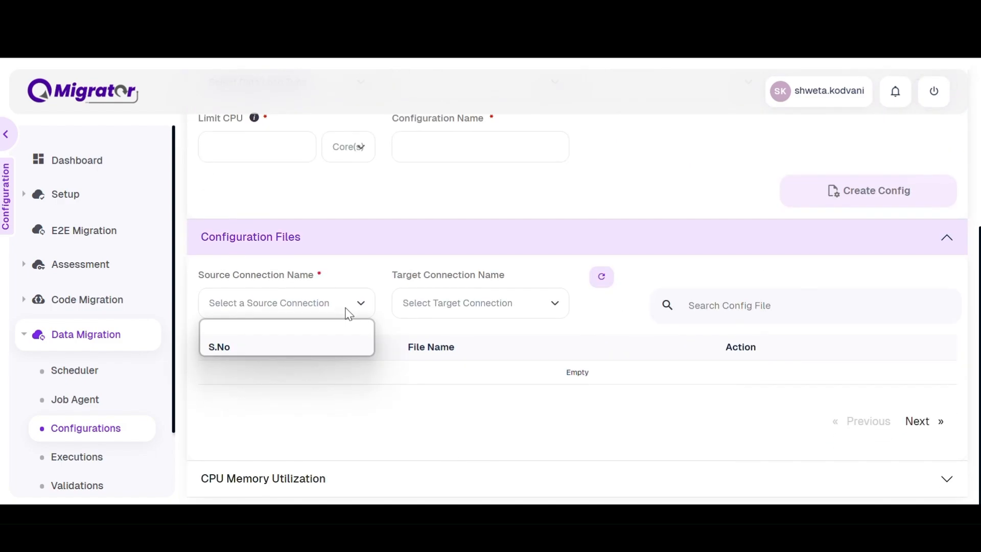
left_click(341, 344)
left_click(460, 306)
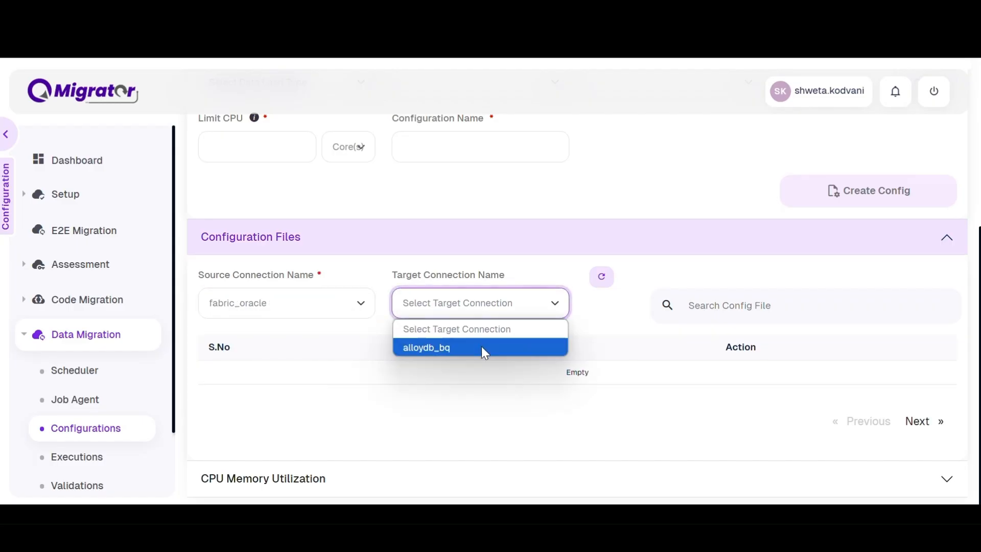
left_click(482, 346)
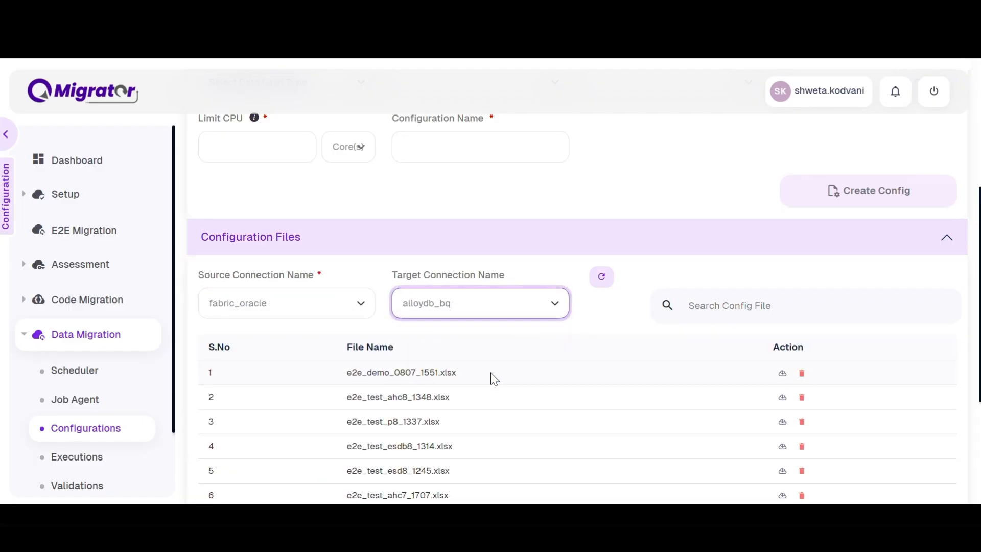
left_click_drag(492, 376, 330, 375)
Open Job Agent, choose fabric_oracle as source and alloydb_bq as target, and start the agent.
left_click(85, 402)
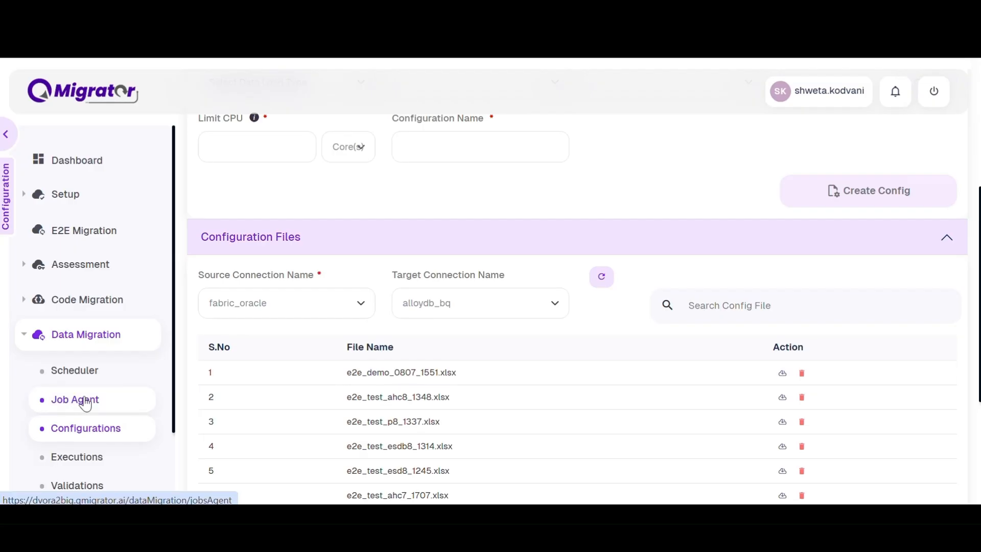
left_click(85, 401)
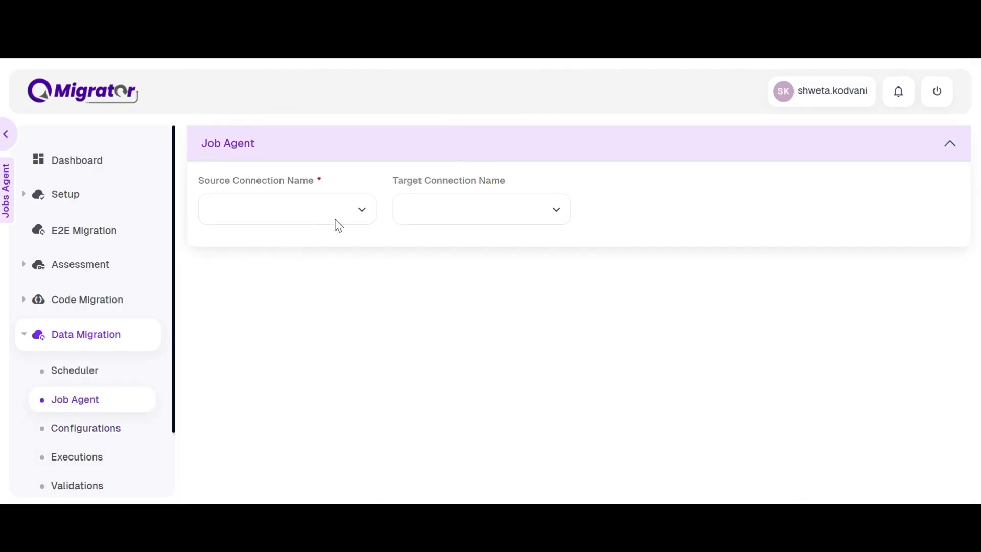
left_click(338, 220)
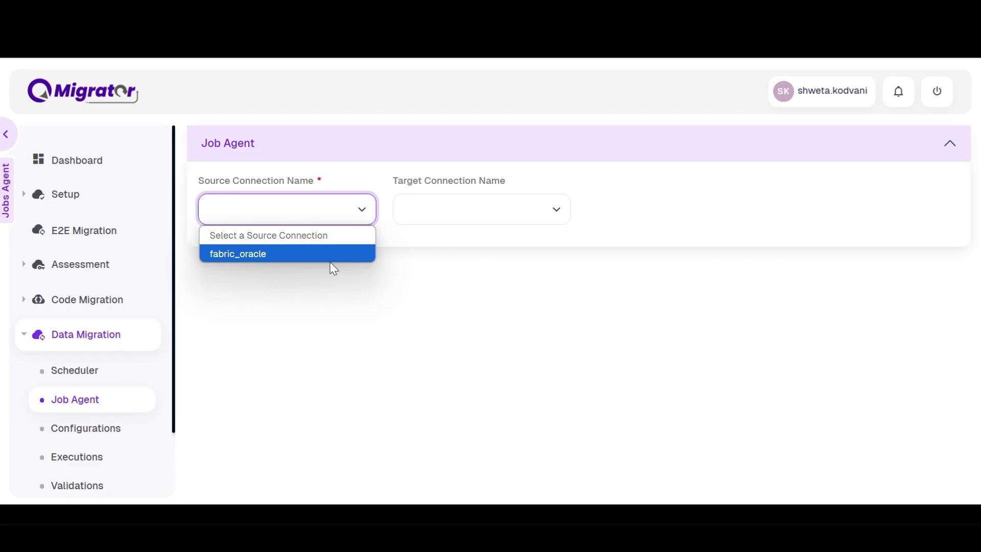
left_click(330, 258)
left_click(483, 210)
left_click(482, 256)
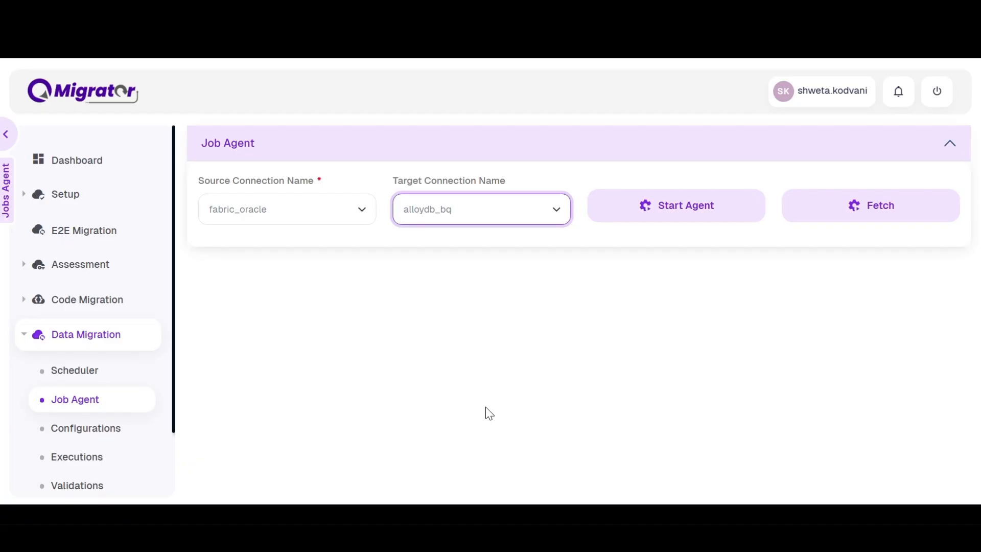
left_click(704, 220)
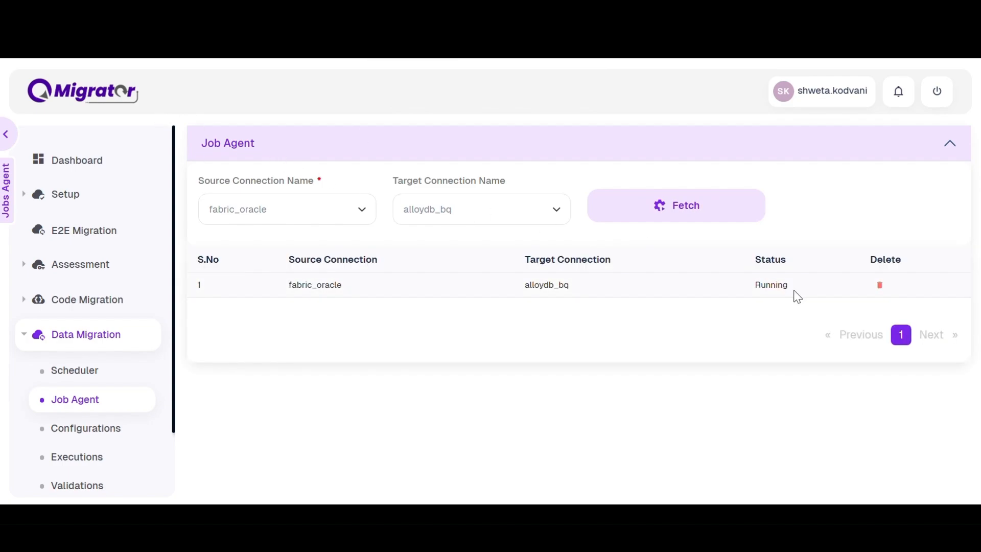
Open the Scheduler and inspect the running migration DAG.
left_click(100, 372)
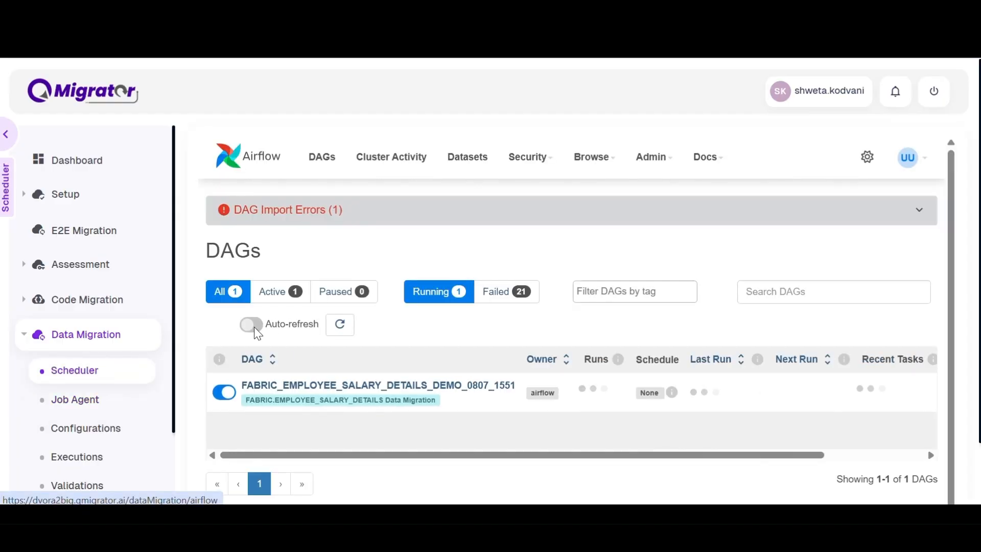
left_click(480, 390)
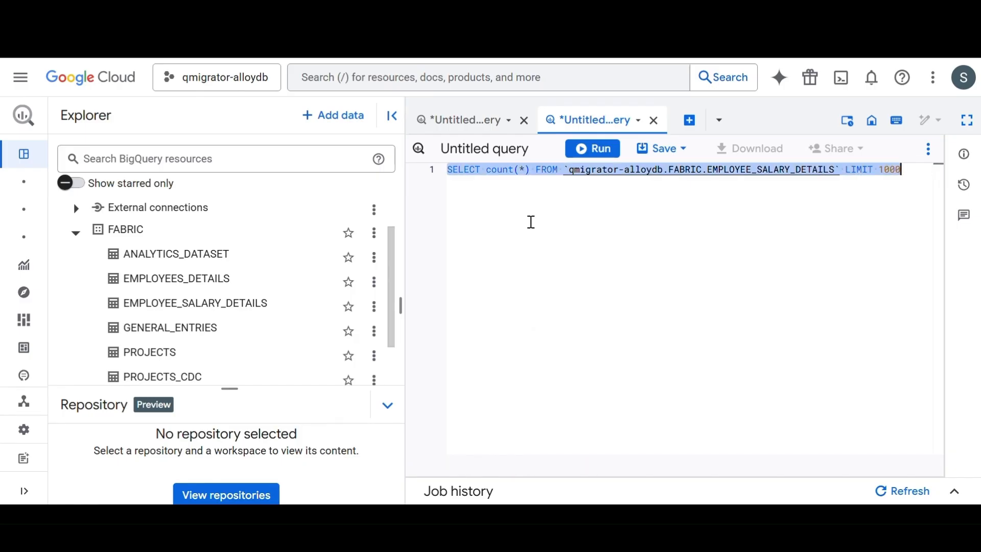
Run the row count query on qmigrator-alloydb.FABRIC.EMPLOYEE_SALARY_DETAILS in BigQuery.
key("ctrl+Return")
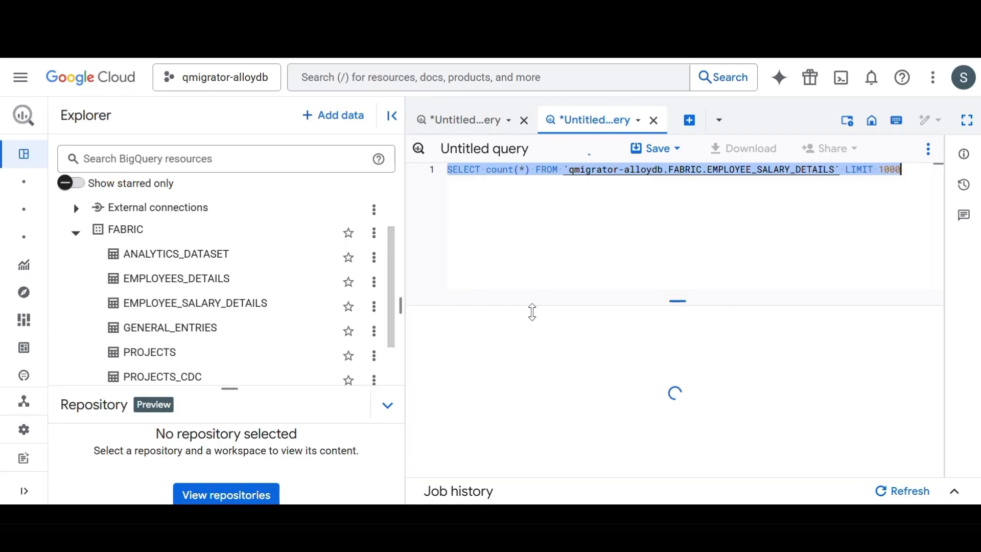
left_click(526, 364)
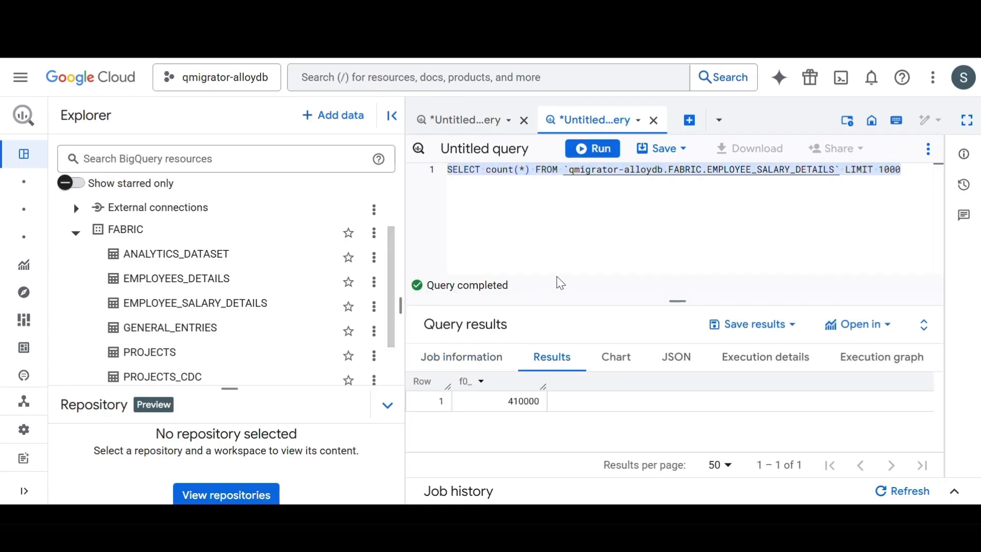
left_click(515, 409)
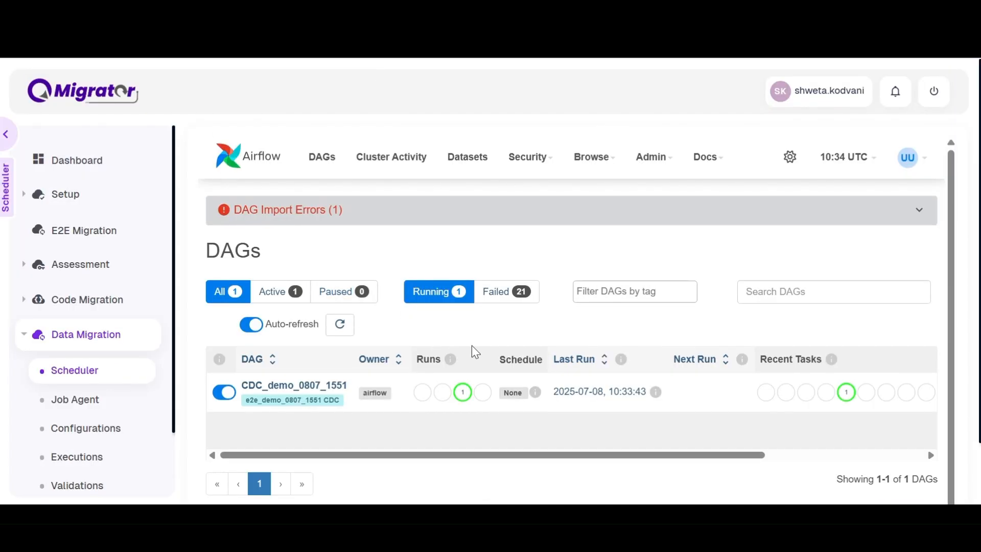
Open the CDC_demo_0807_1551 DAG and execute the BEGIN…END loop inserting rows into FABRIC.EMPLOYEE_SALARY_DETAILS in Oracle.
left_click(317, 391)
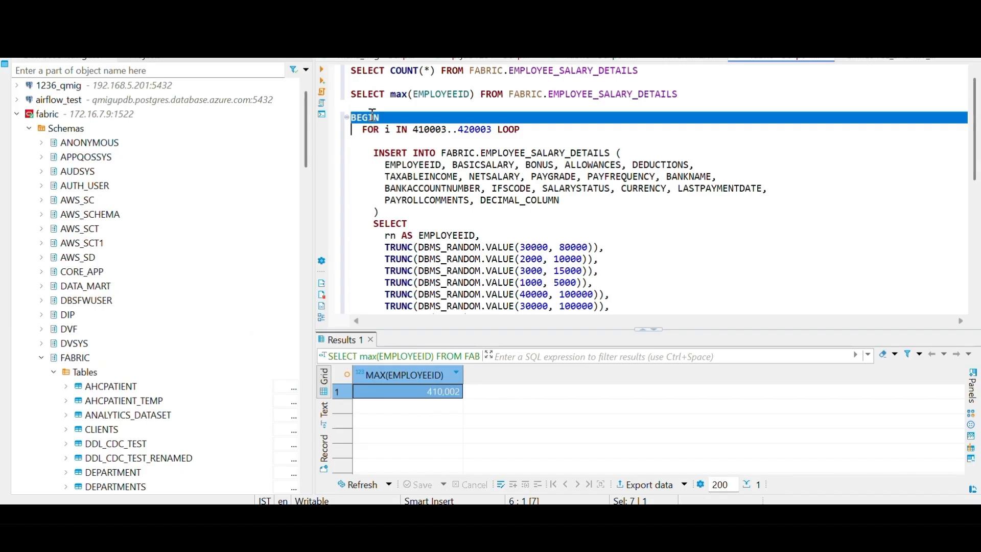
key("shift+Down")
key("shift+Down")
key("shift+Down")
key("shift+Down")
key("shift+Down")
key("shift+Down")
key("shift+Down")
key("shift+Down")
key("shift+Down")
key("shift+Down")
key("shift+Down")
key("shift+Down")
key("shift+Down")
key("shift+Down")
key("shift+Down")
key("shift+Down")
key("shift+Down")
key("shift+Down")
key("shift+Down")
key("shift+Down")
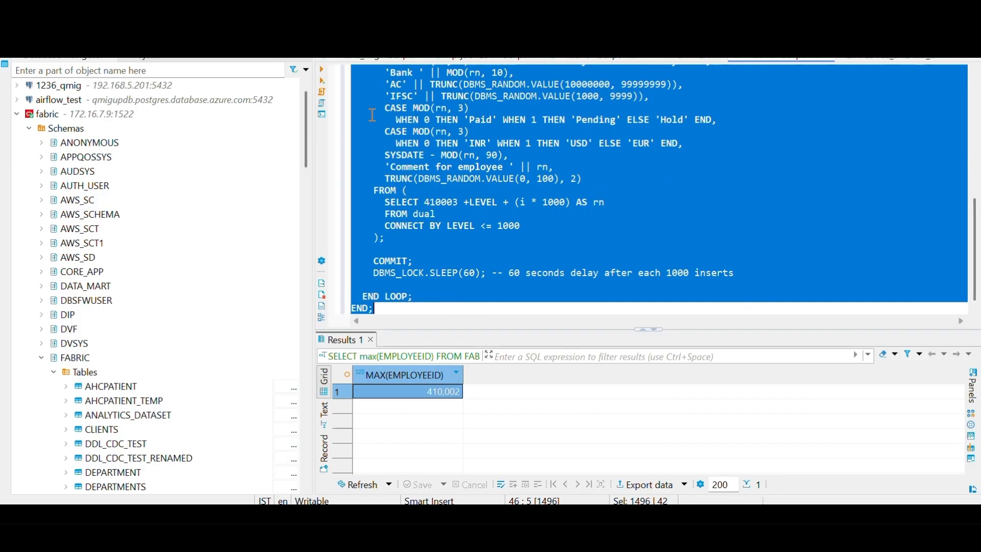
key("ctrl+Return")
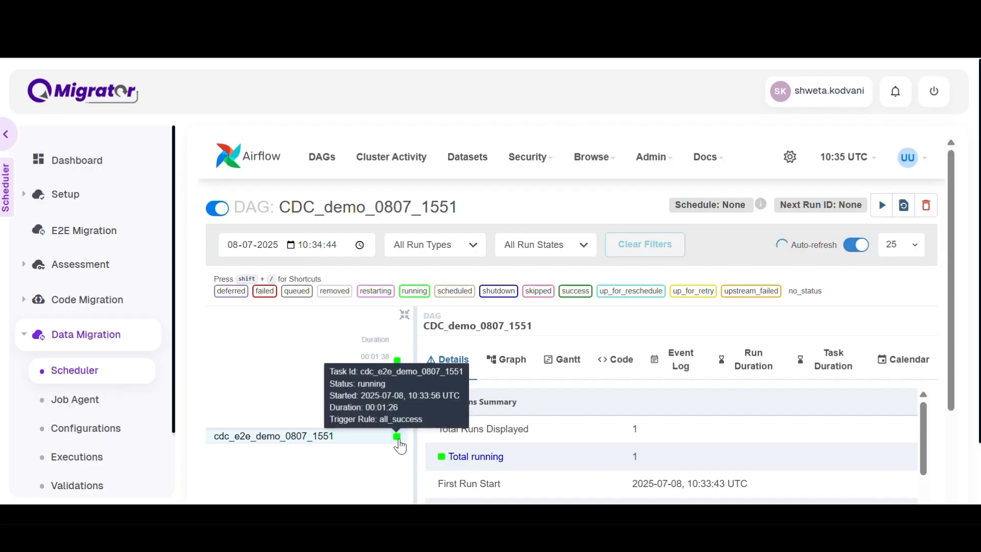
Inspect the logs of the cdc_e2e_demo_0807_1551 task.
left_click(399, 441)
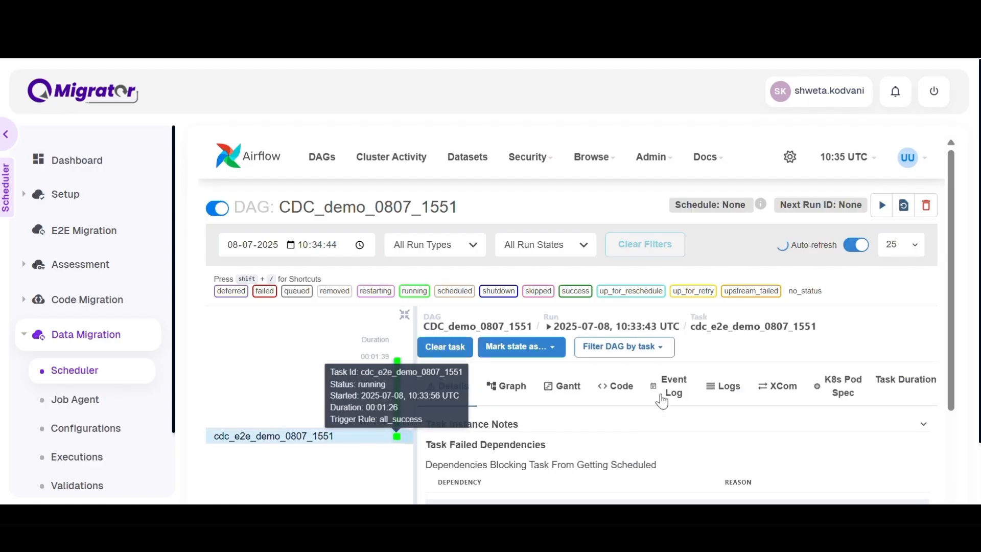
left_click(735, 391)
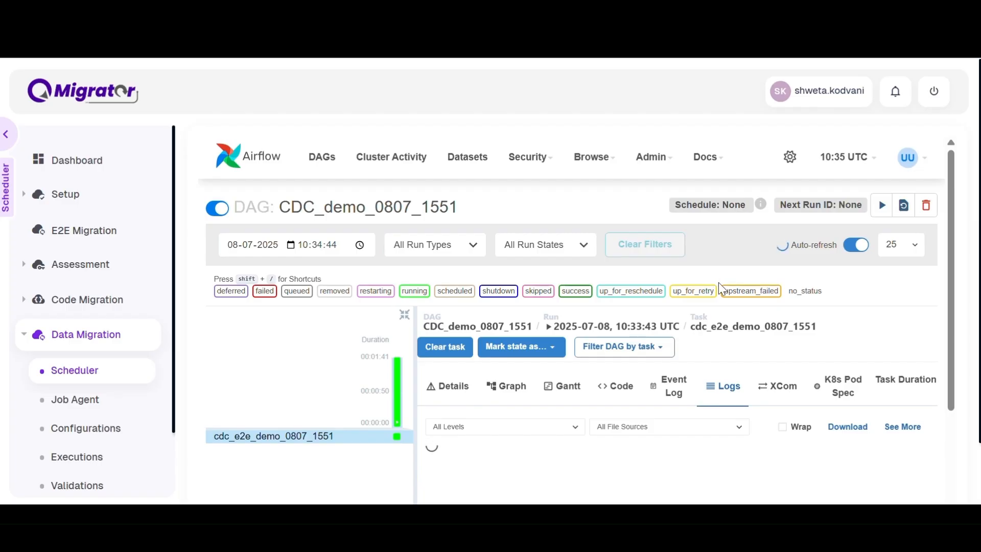
scroll(704, 305, "down", 3)
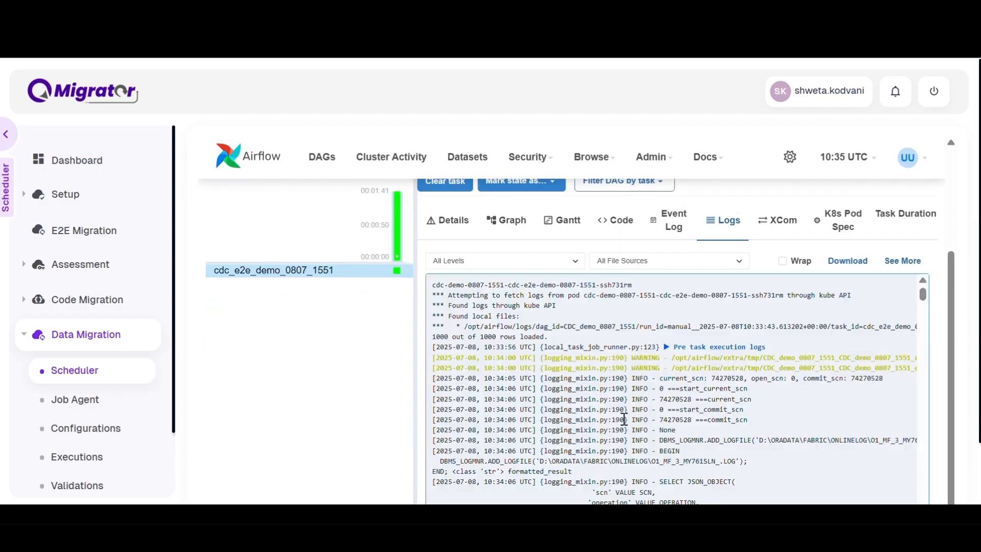
scroll(730, 313, "up", 3)
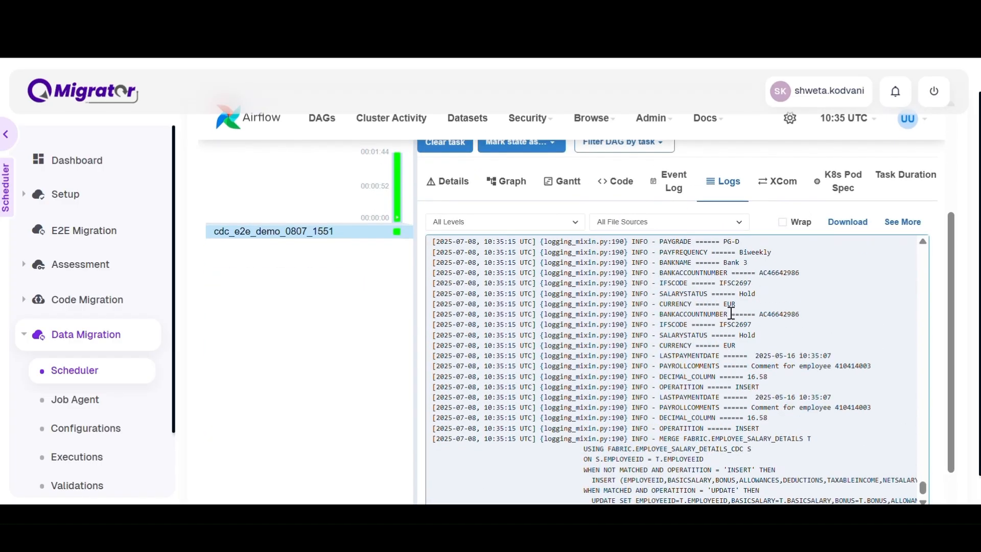
Highlight the LogMiner query's table filter and SCN condition in the task log and scroll back through it.
left_click_drag(656, 293, 669, 333)
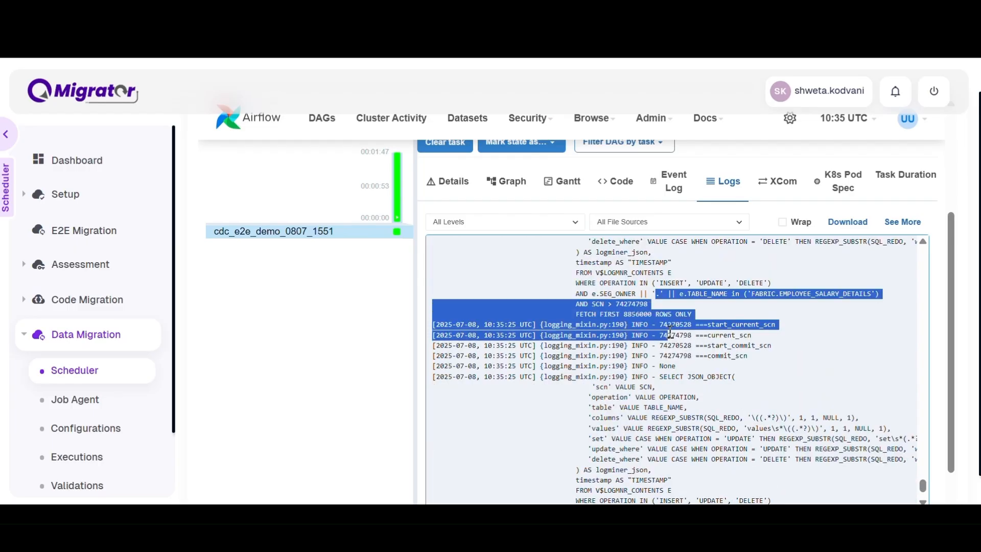
left_click(672, 345)
scroll(673, 348, "up", 2)
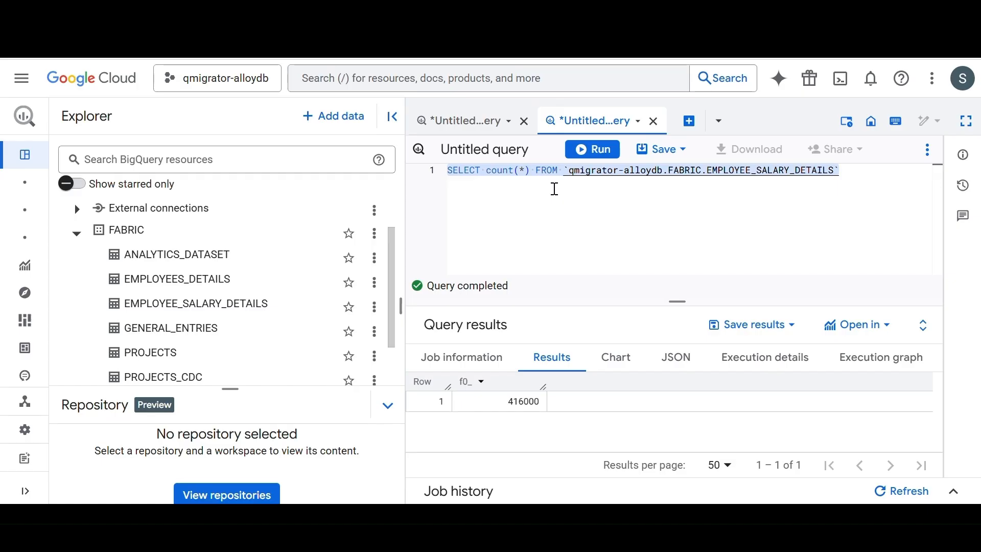
Switch to BigQuery and re-run the row count query on EMPLOYEE_SALARY_DETAILS repeatedly to track replicated rows.
left_click(555, 189)
key("ctrl+a")
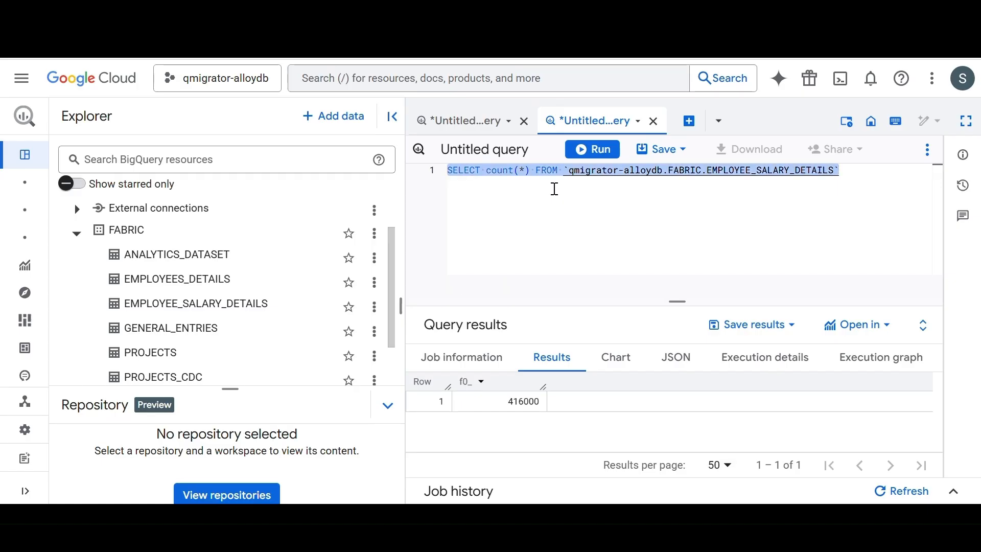
key("ctrl+Return")
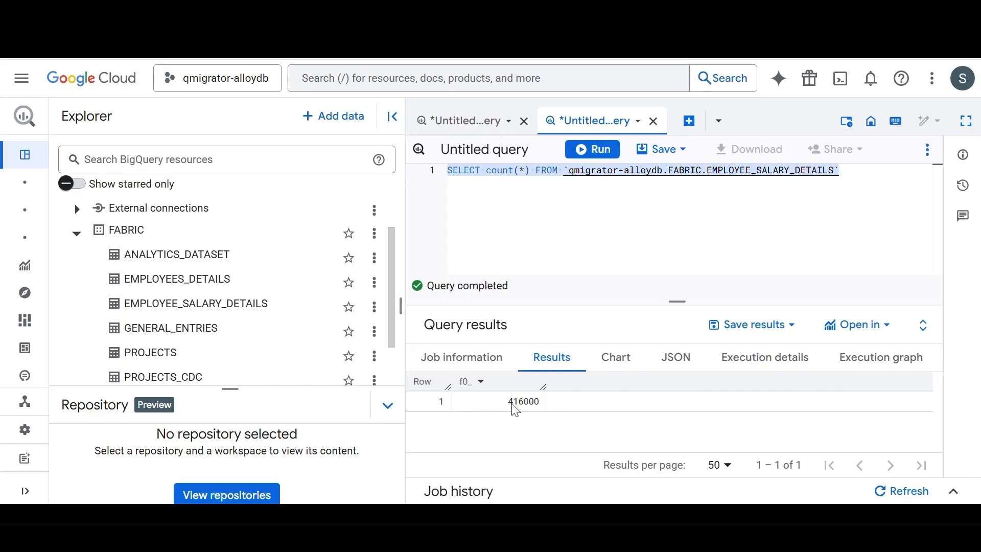
left_click(536, 410)
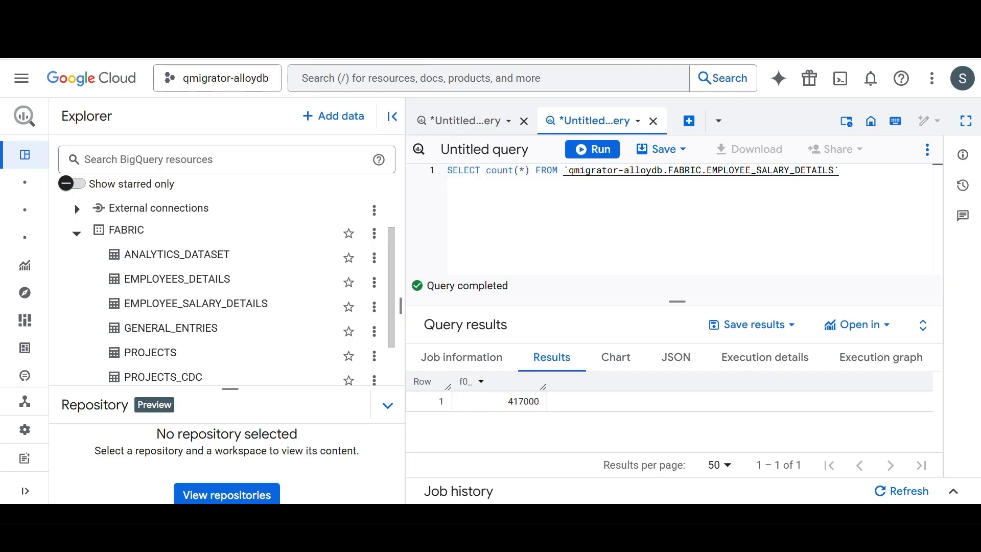
key("ctrl+Return")
key("ctrl+Return")
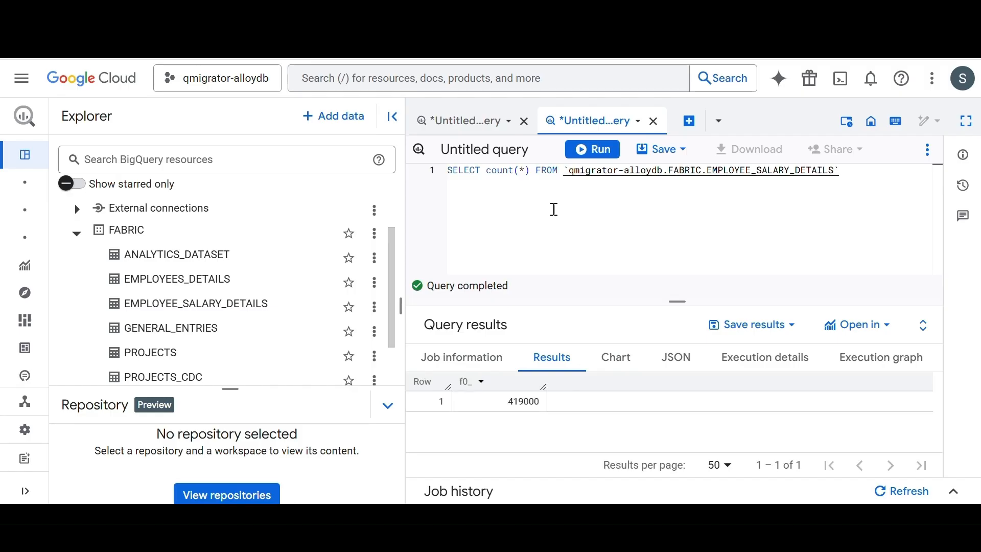
key("ctrl+Return")
key("ctrl+Return")
key("ctrl+Return")
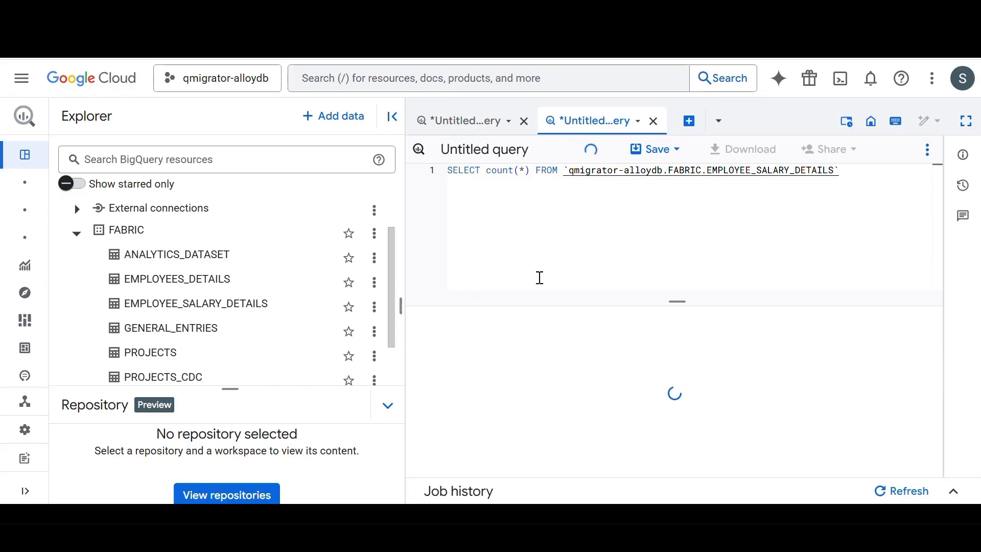